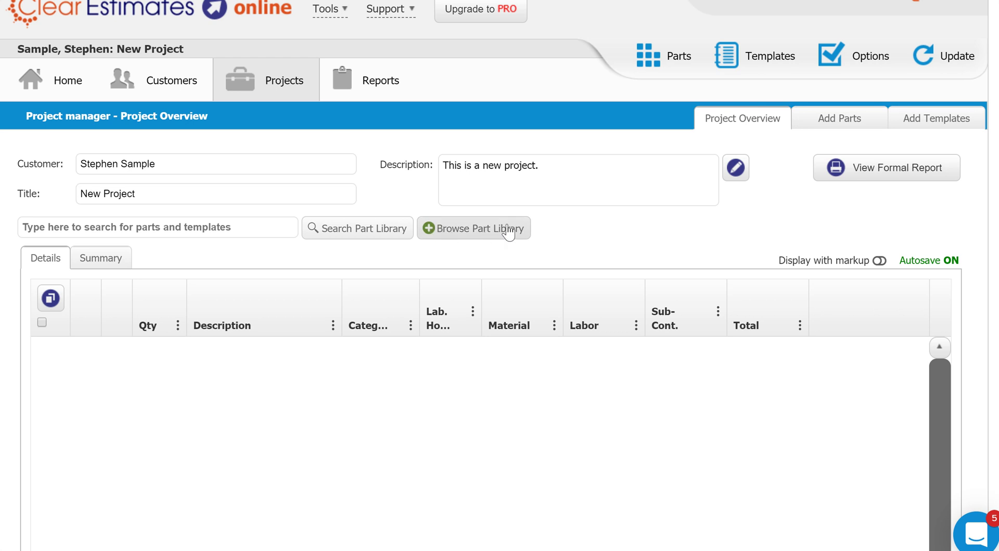
Open the parts library and filter it to the 28 WALL COVERINGS category.
{"action": "left_click", "coordinate": [460, 229]}
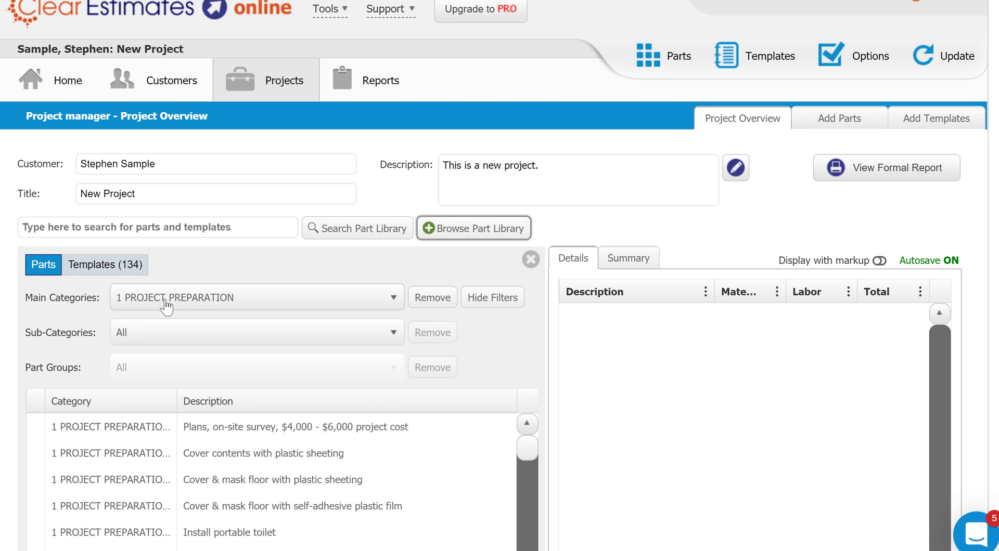
{"action": "left_click_drag", "start_coordinate": [31, 299], "coordinate": [77, 304]}
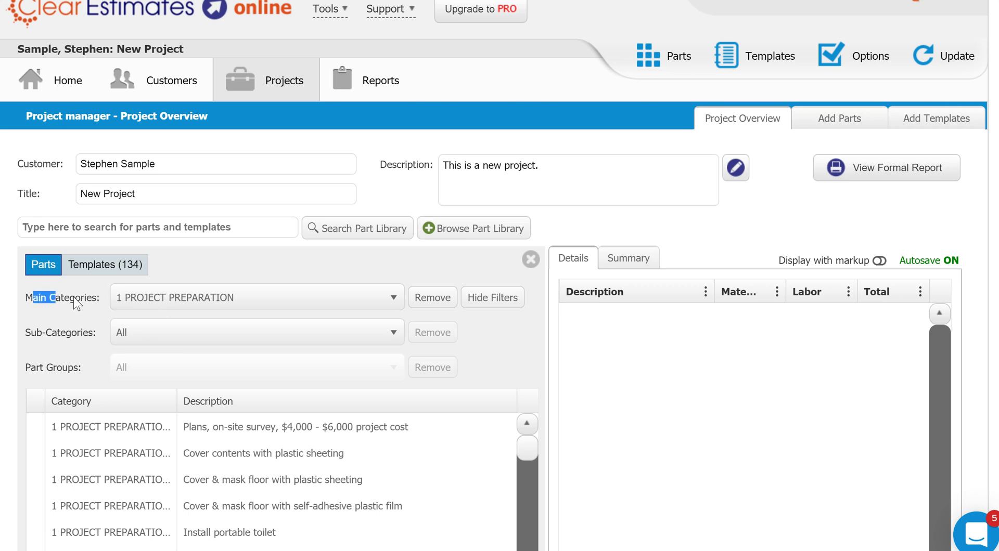
{"action": "left_click_drag", "start_coordinate": [30, 332], "coordinate": [72, 368]}
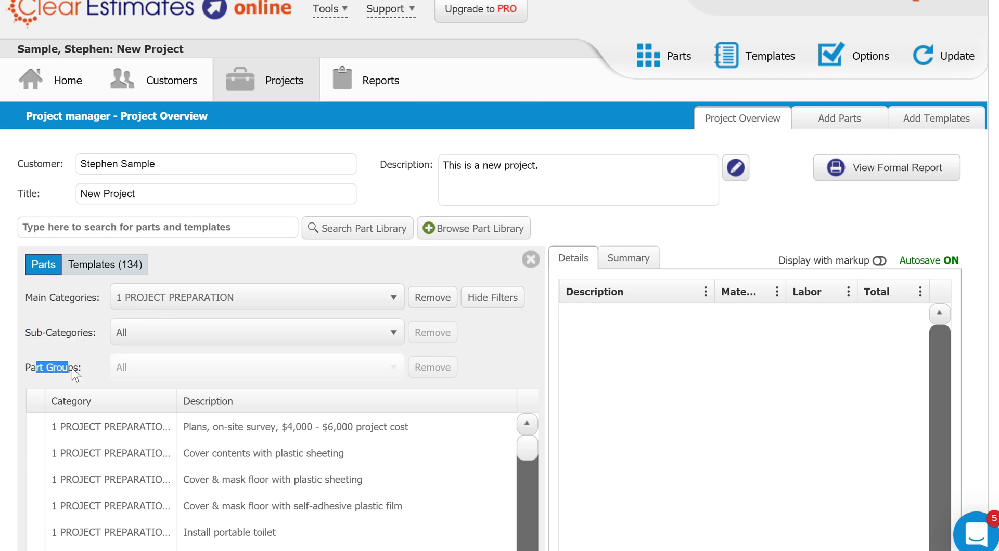
{"action": "left_click", "coordinate": [158, 306]}
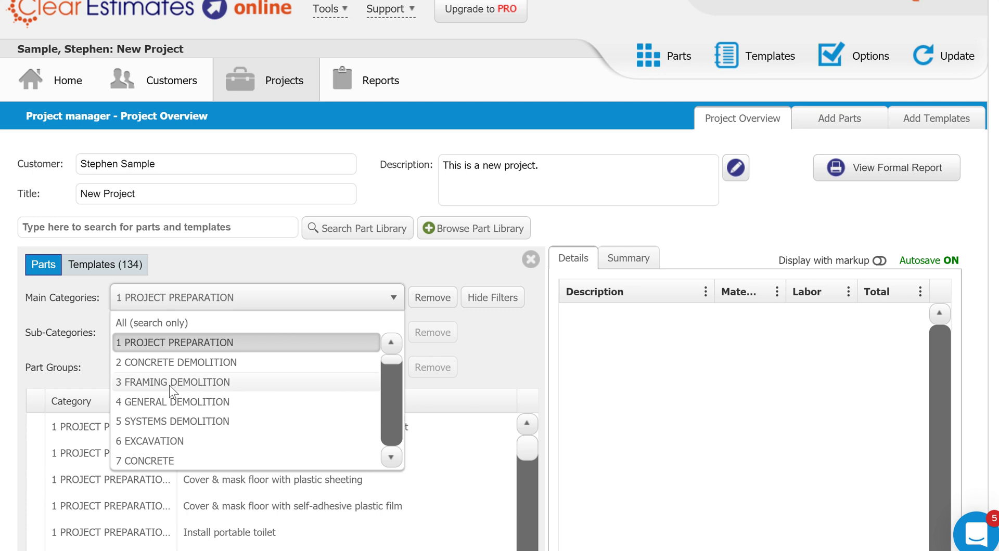
{"action": "scroll", "coordinate": [169, 386], "scroll_direction": "down", "scroll_amount": 5}
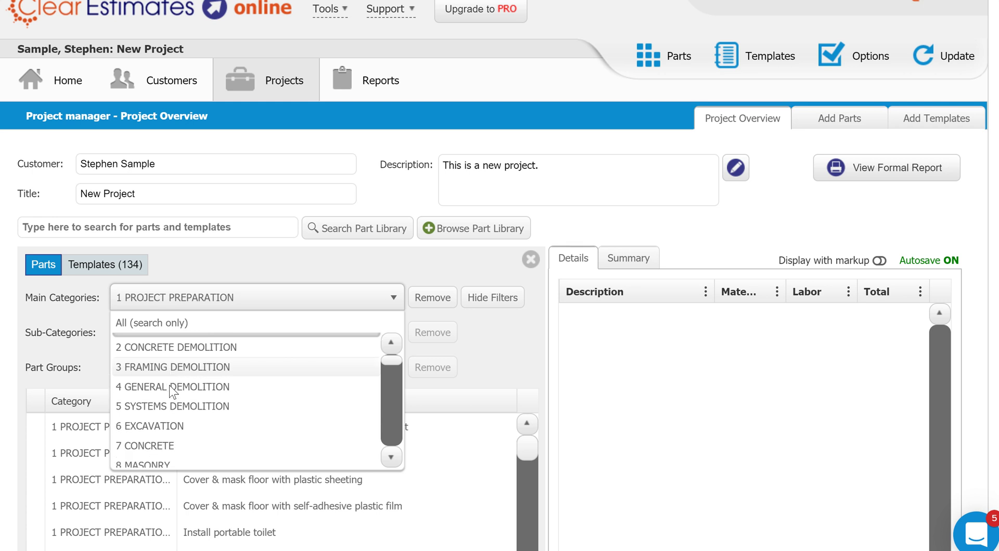
{"action": "scroll", "coordinate": [169, 386], "scroll_direction": "down", "scroll_amount": 5}
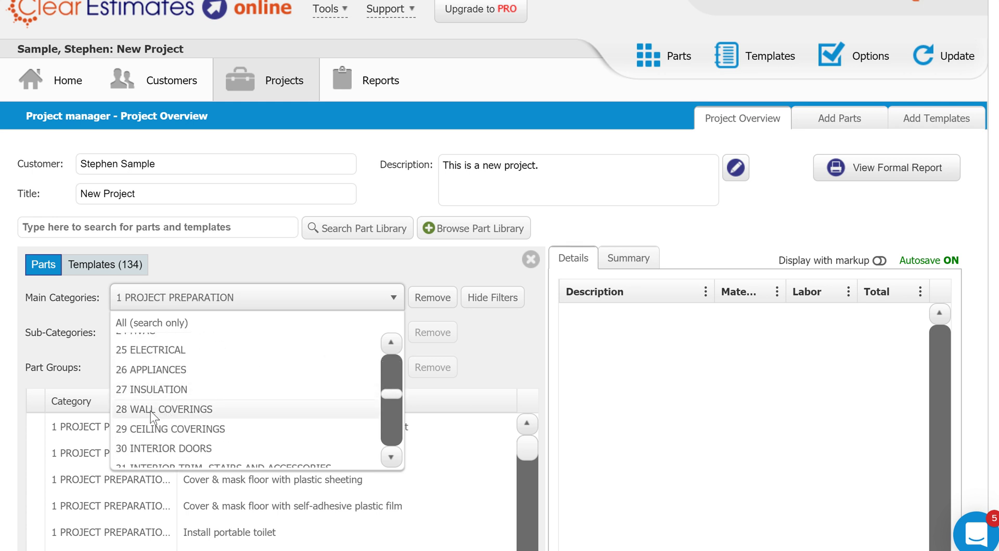
{"action": "left_click", "coordinate": [162, 410]}
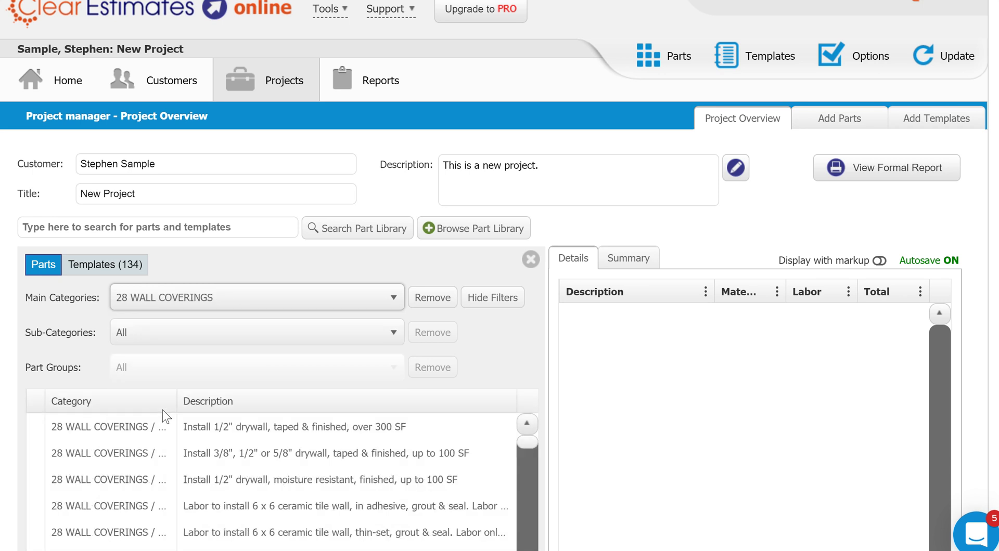
Narrow the wall coverings to Drywall, Gypsum, Sheet Rock > Drywall, Standard parts.
{"action": "left_click", "coordinate": [162, 343]}
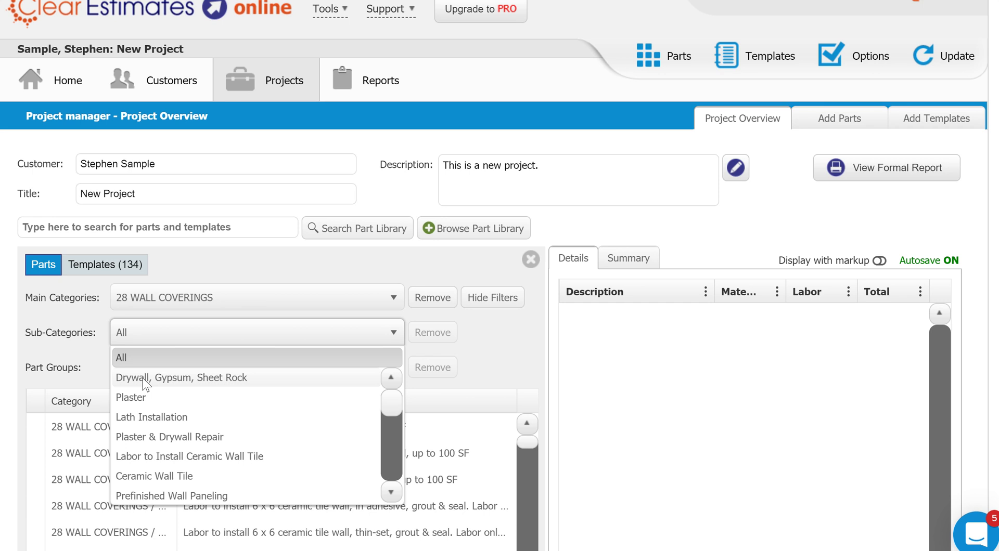
{"action": "left_click", "coordinate": [143, 379]}
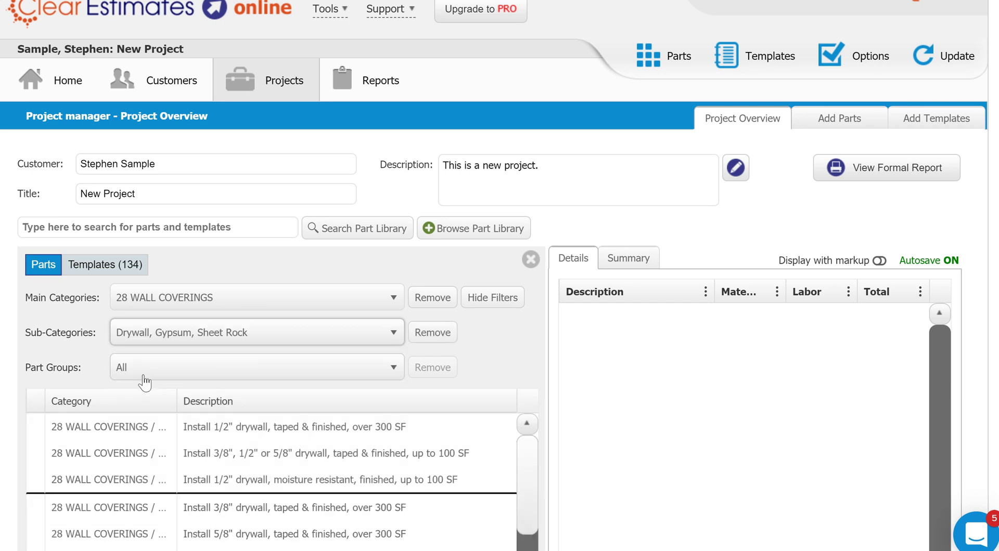
{"action": "left_click", "coordinate": [149, 379]}
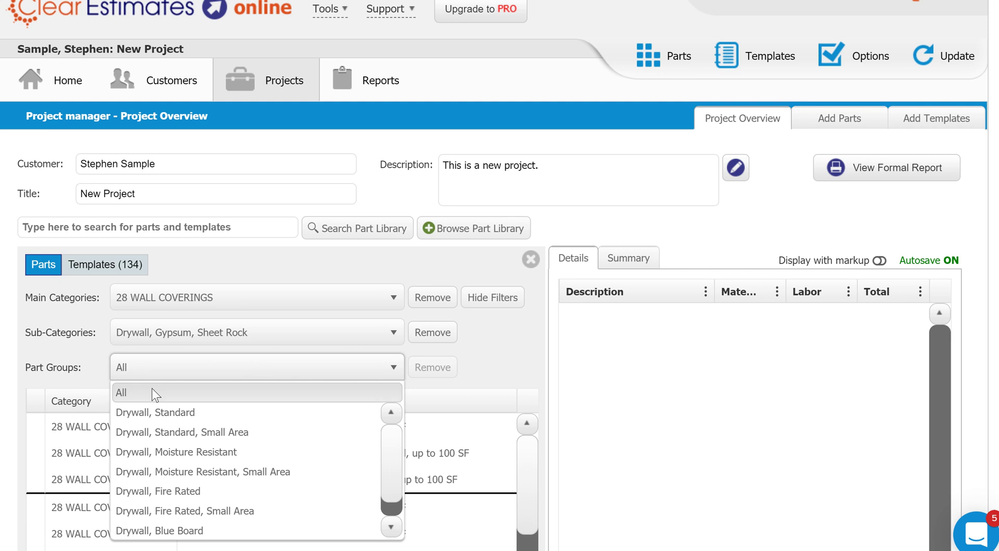
{"action": "left_click", "coordinate": [157, 492]}
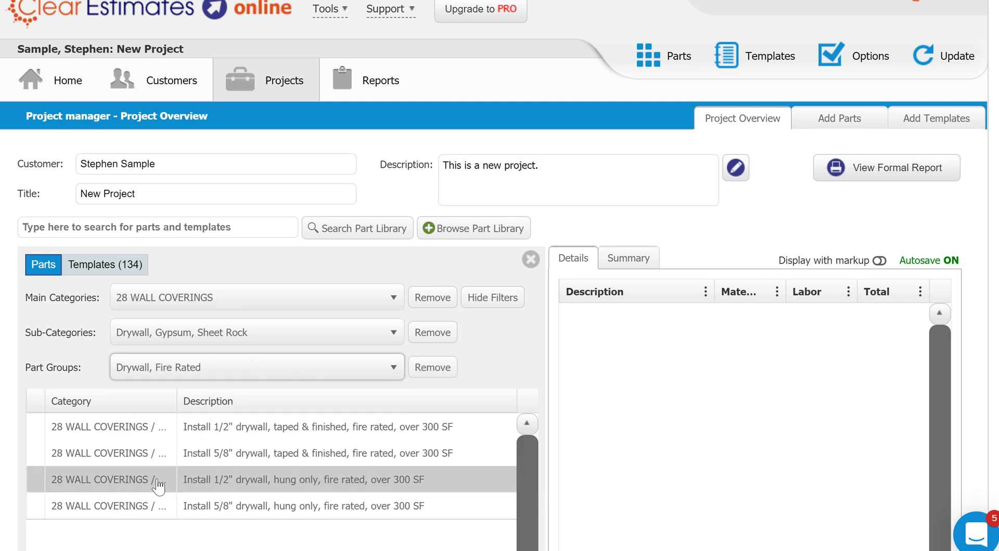
{"action": "left_click", "coordinate": [188, 370]}
{"action": "left_click", "coordinate": [185, 412]}
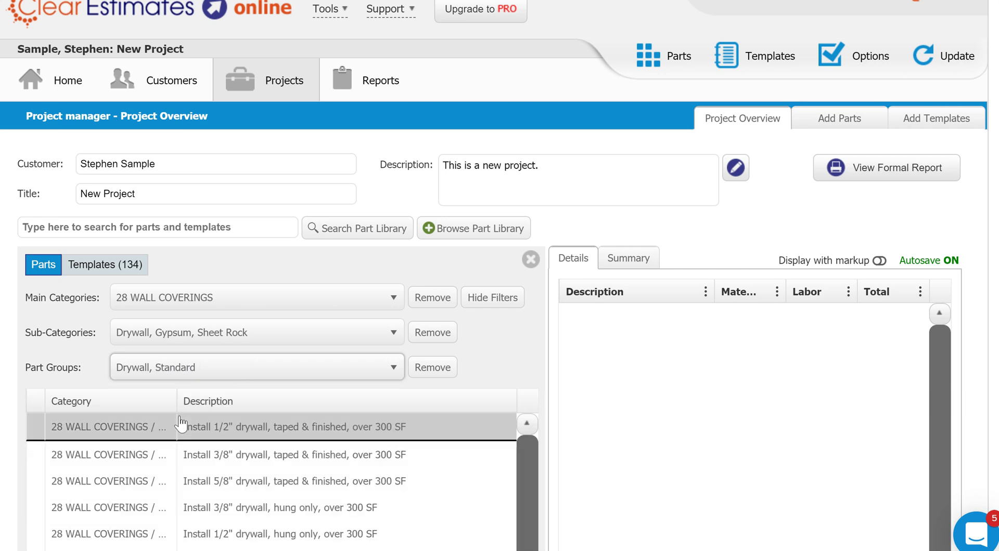
{"action": "scroll", "coordinate": [240, 456], "scroll_direction": "down", "scroll_amount": 2}
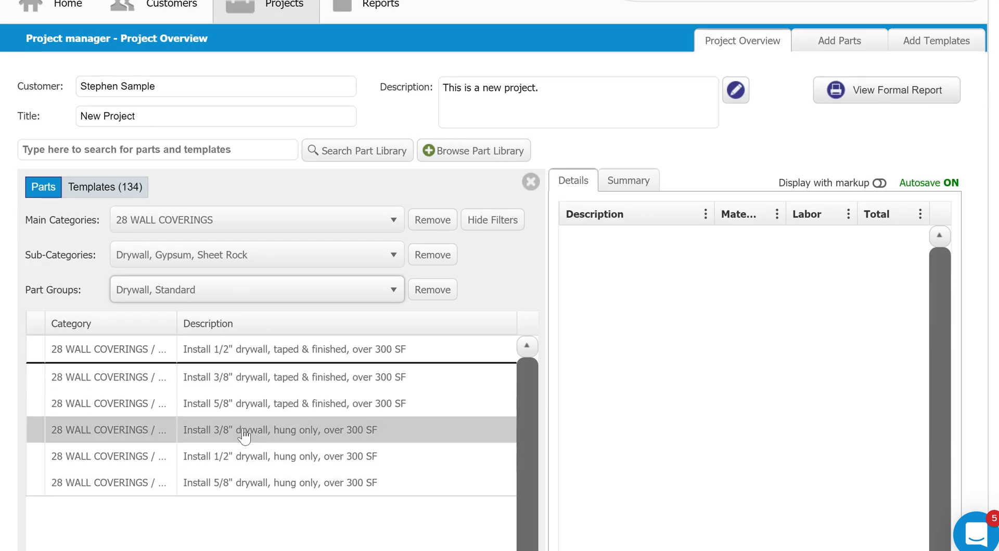
Add the 5/8" drywall, taped & finished part at 600 sq ft to the estimate.
{"action": "left_click", "coordinate": [219, 405]}
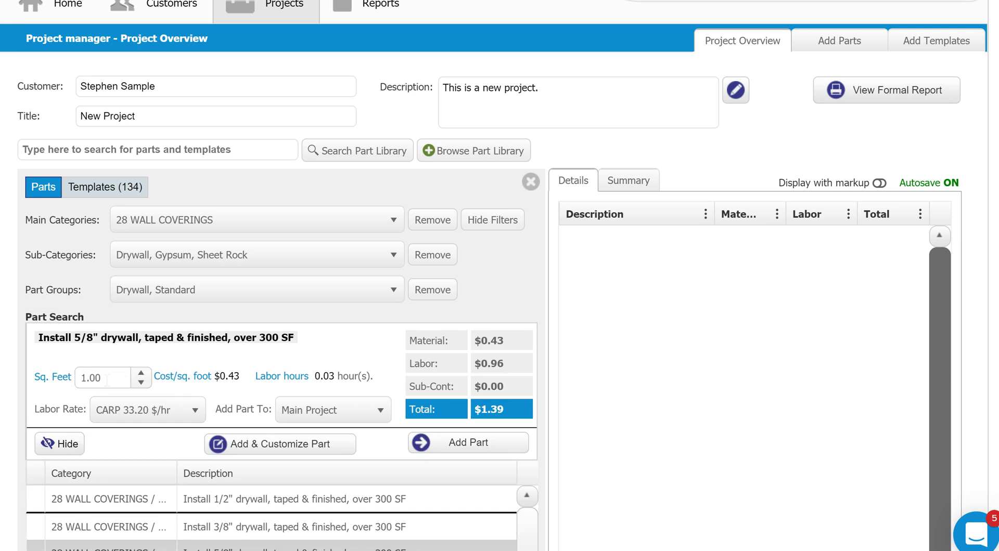
{"action": "left_click", "coordinate": [106, 379]}
{"action": "key", "text": "BackSpace"}
{"action": "type", "text": "600"}
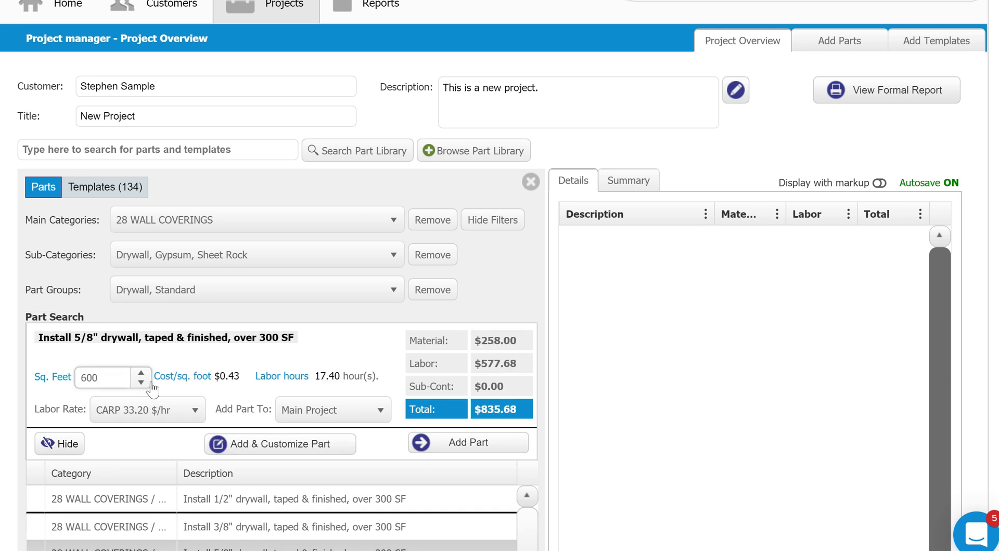
{"action": "left_click", "coordinate": [463, 448]}
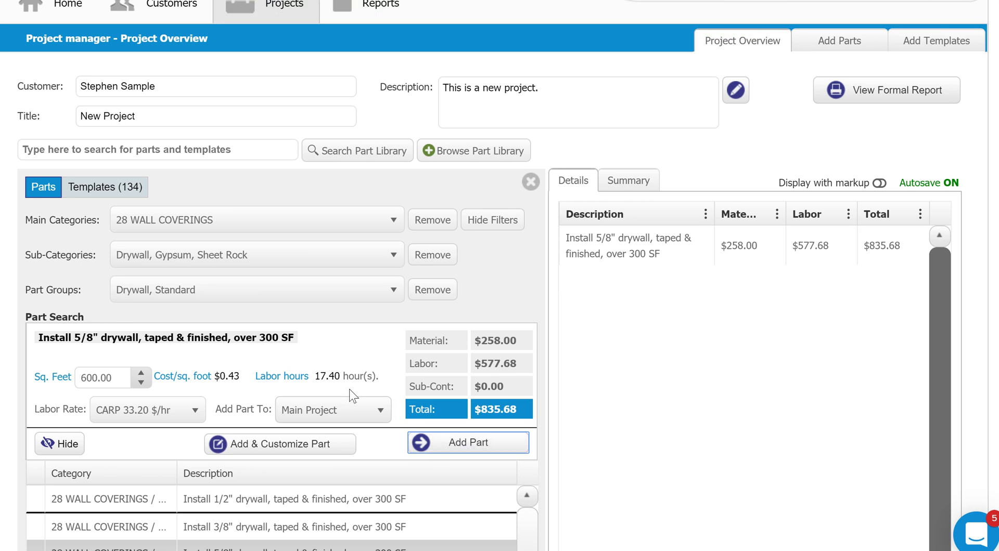
Filter to 22 BATHROOM PLUMBING > Install Bathroom Fixture and open the 2-piece elongated economy toilet part.
{"action": "left_click", "coordinate": [187, 224]}
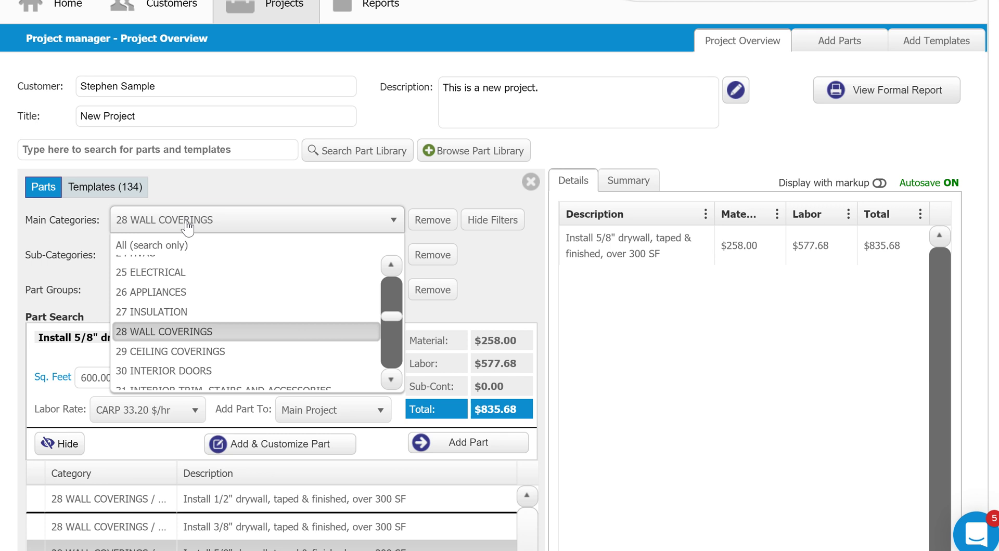
{"action": "scroll", "coordinate": [163, 301], "scroll_direction": "up", "scroll_amount": 2}
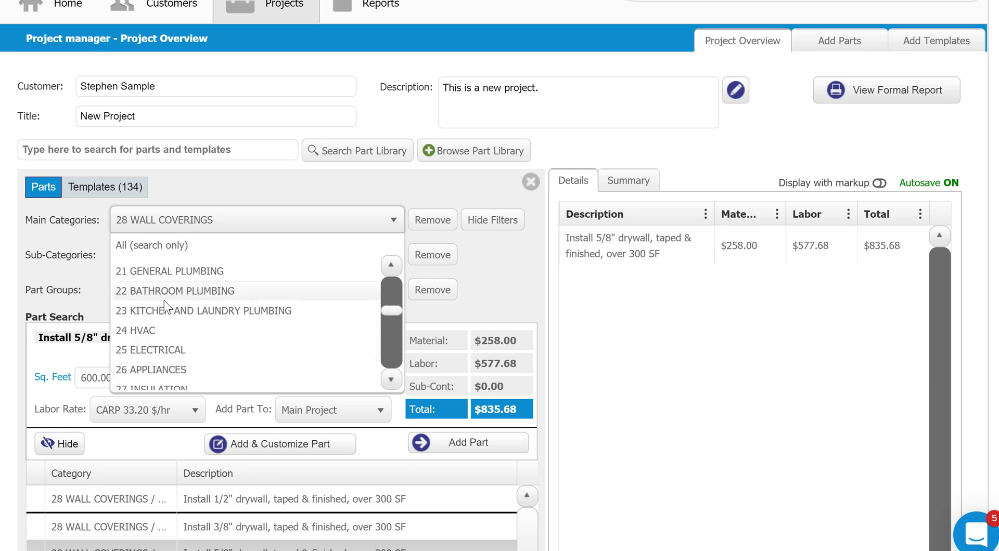
{"action": "left_click", "coordinate": [146, 291]}
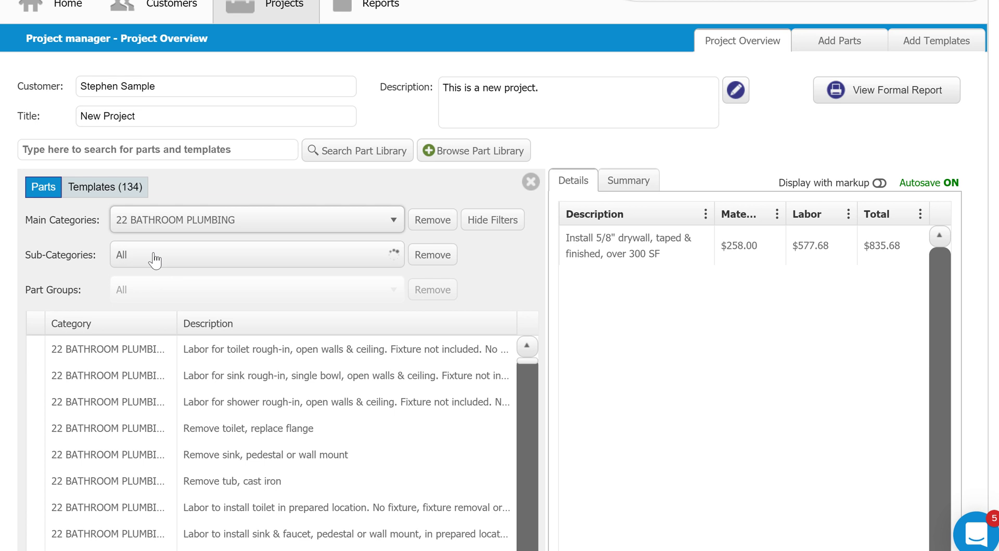
{"action": "left_click", "coordinate": [155, 256]}
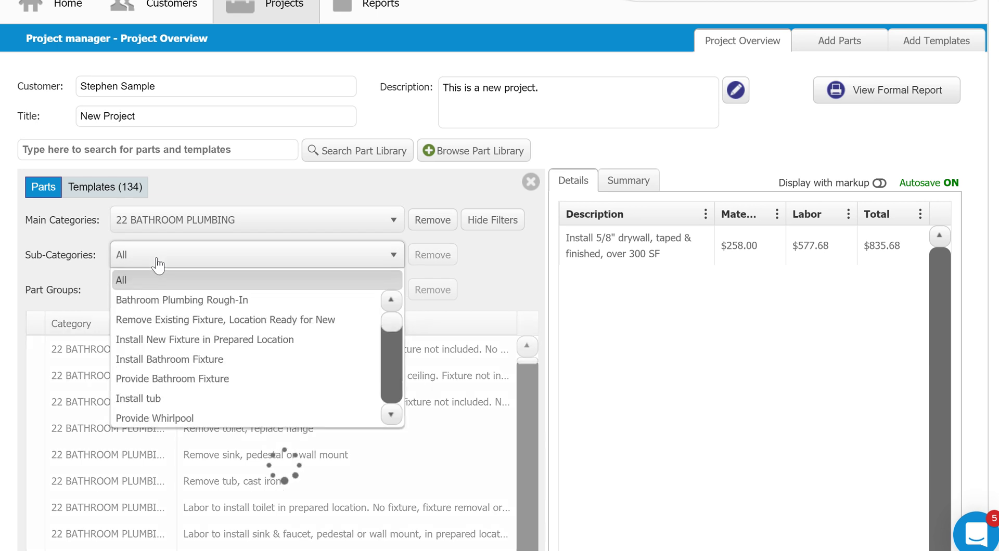
{"action": "left_click", "coordinate": [156, 359]}
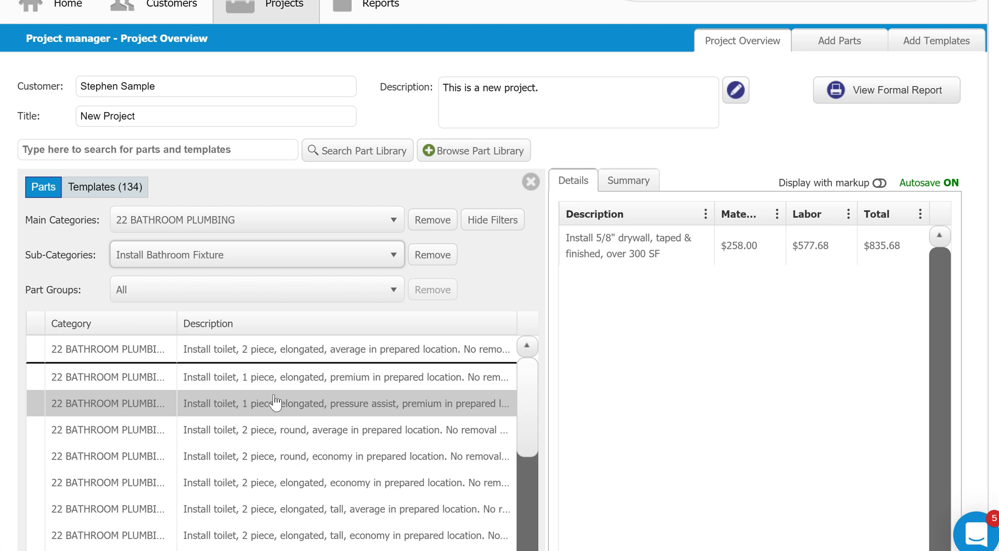
{"action": "scroll", "coordinate": [222, 436], "scroll_direction": "down", "scroll_amount": 1}
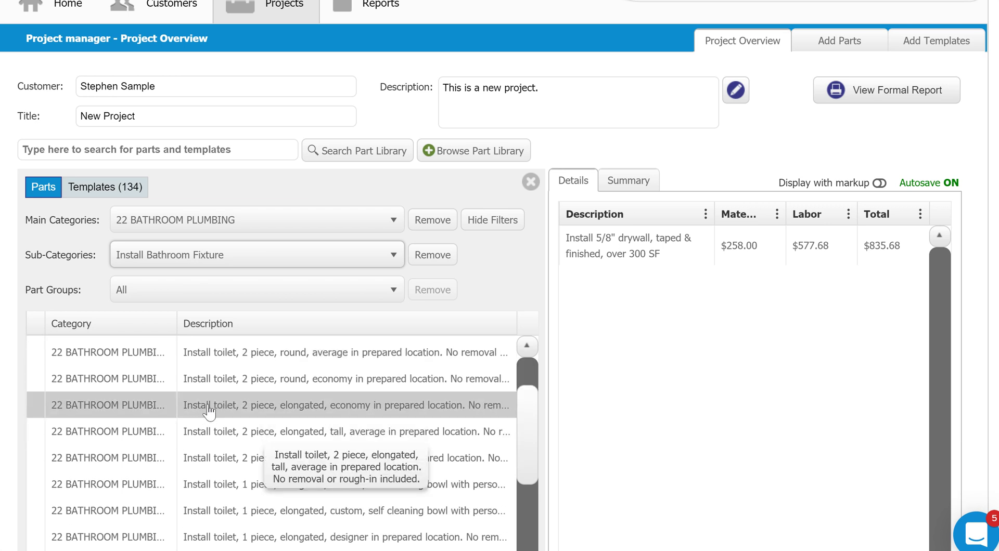
{"action": "left_click", "coordinate": [208, 411]}
{"action": "left_click", "coordinate": [87, 378]}
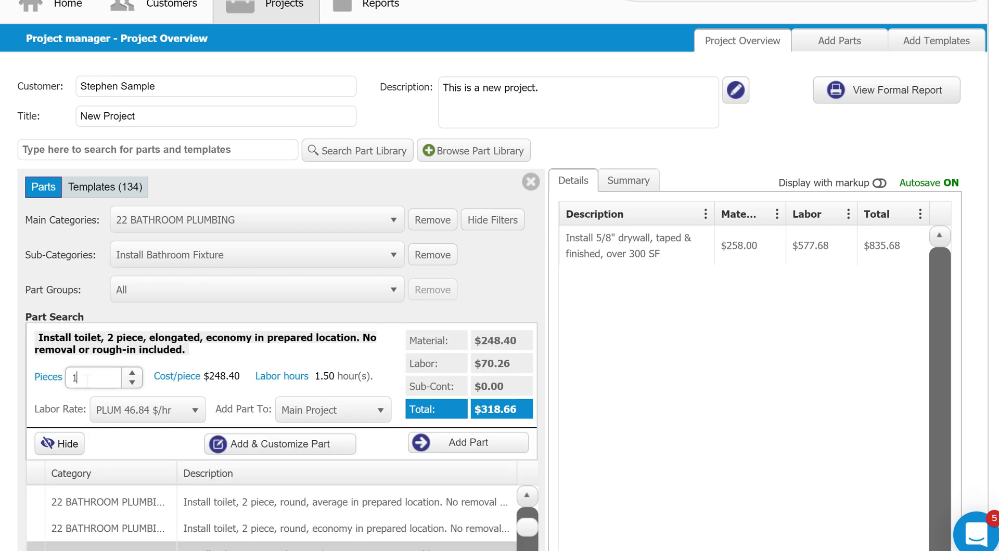
Add one elongated economy toilet install and set its labor rate to MASN 34.93 $/hr.
{"action": "left_click", "coordinate": [453, 446]}
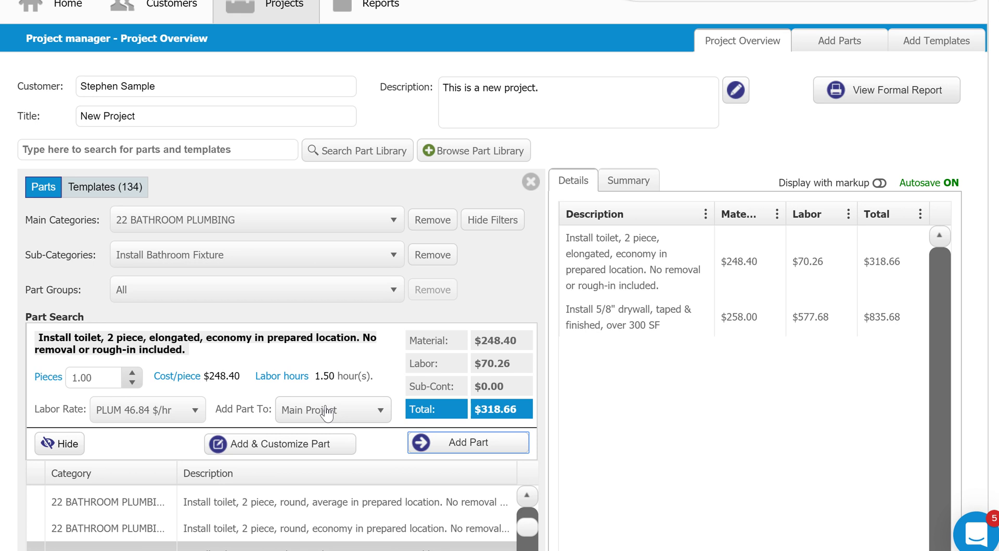
{"action": "left_click", "coordinate": [140, 414]}
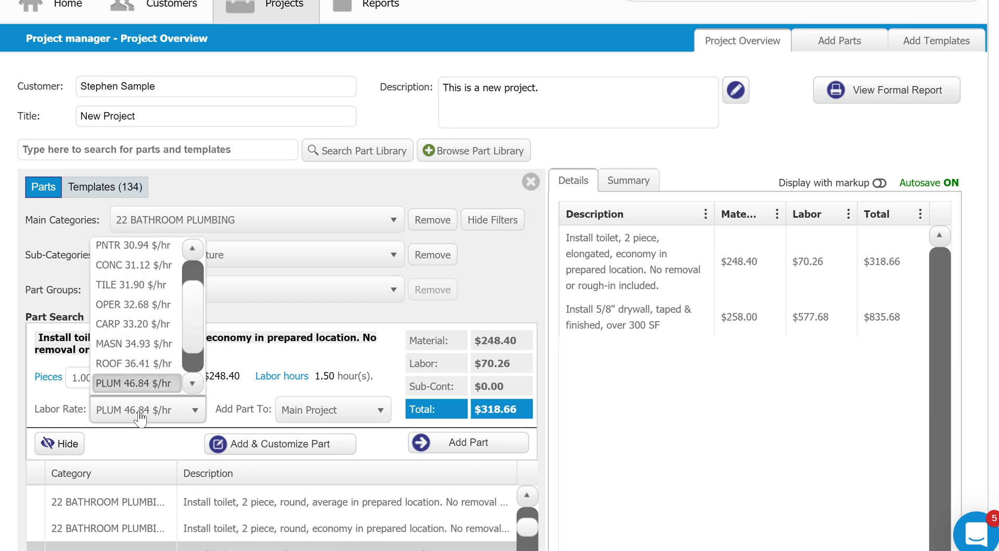
{"action": "left_click", "coordinate": [130, 344]}
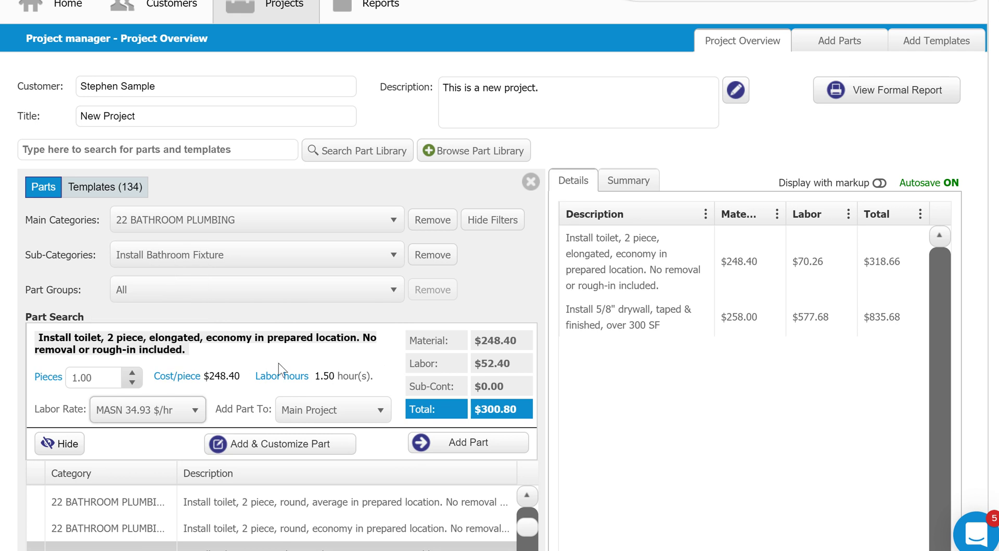
Close the parts browser and search the parts library for 'drywall'.
{"action": "left_click", "coordinate": [530, 182]}
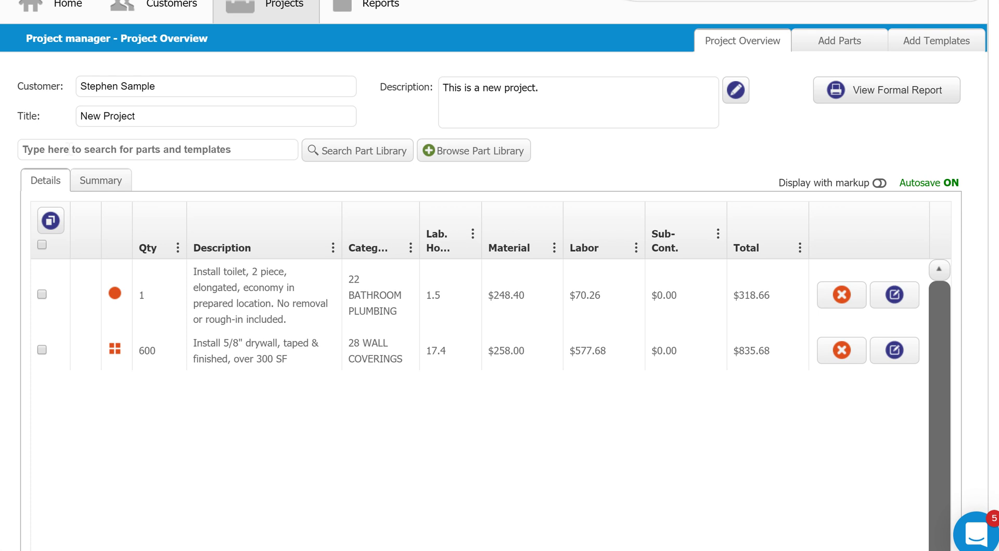
{"action": "left_click", "coordinate": [69, 149]}
{"action": "type", "text": "vanity"}
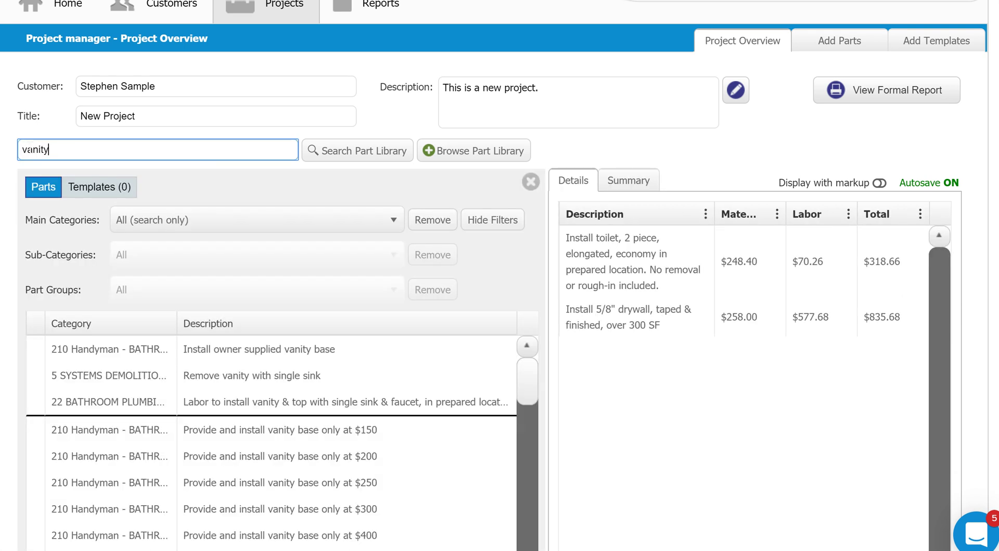
{"action": "left_click_drag", "start_coordinate": [50, 150], "coordinate": [15, 150]}
{"action": "type", "text": "drywall"}
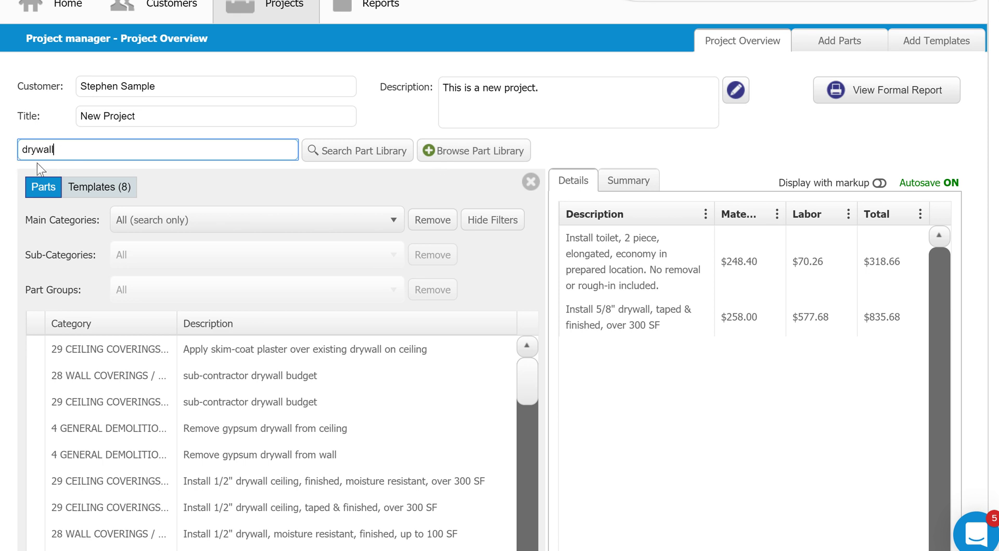
Add the 1/2" moisture-resistant finished drywall ceiling part at 200 sq ft.
{"action": "left_click", "coordinate": [235, 489]}
{"action": "left_click", "coordinate": [104, 378]}
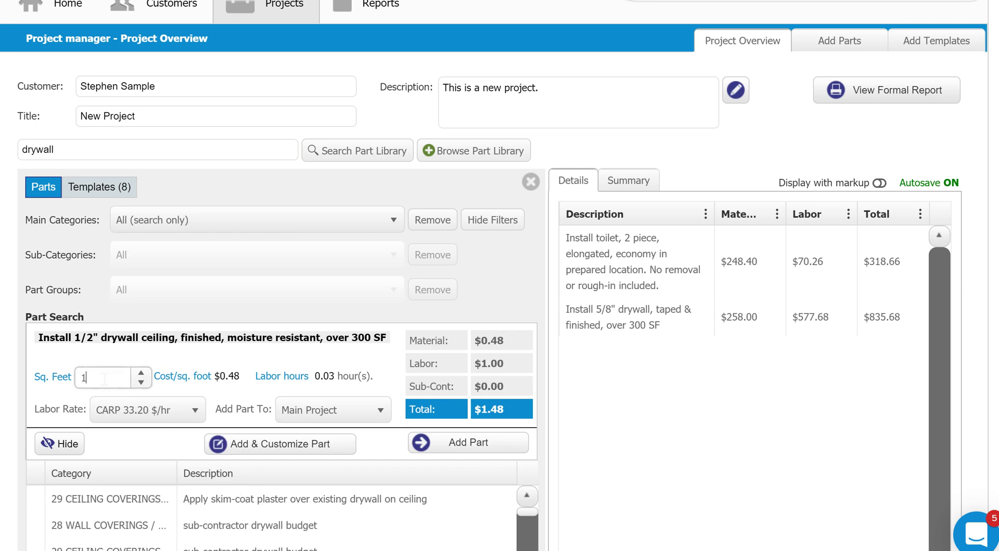
{"action": "key", "text": "BackSpace"}
{"action": "type", "text": "200"}
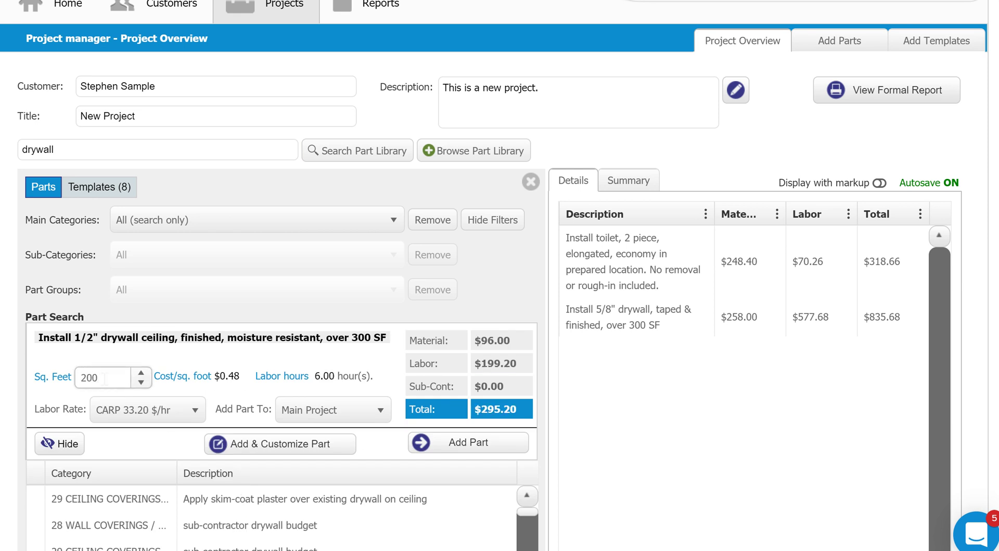
{"action": "left_click", "coordinate": [493, 442]}
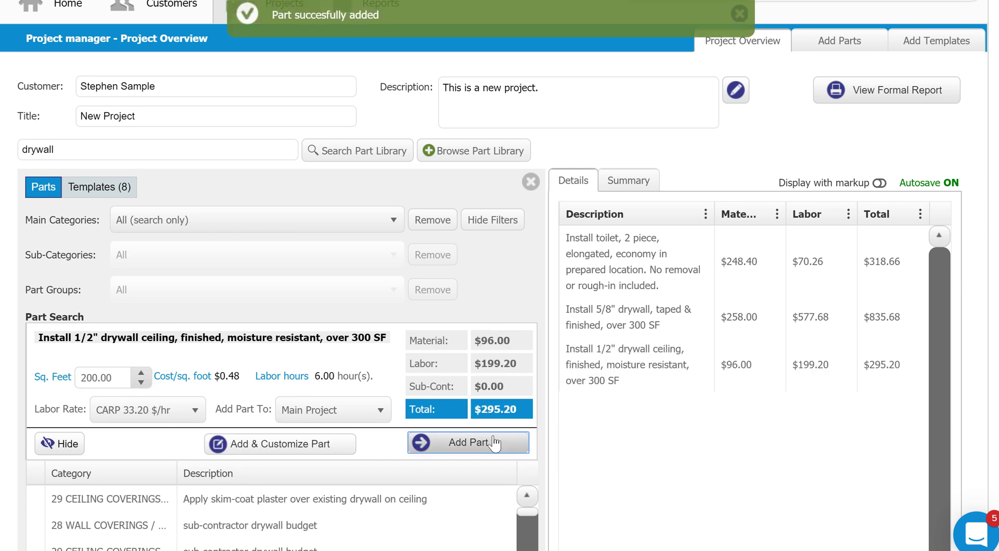
Close the part search, go to Add Templates, and scroll the Template list toward the Bathroom entries.
{"action": "left_click", "coordinate": [530, 182]}
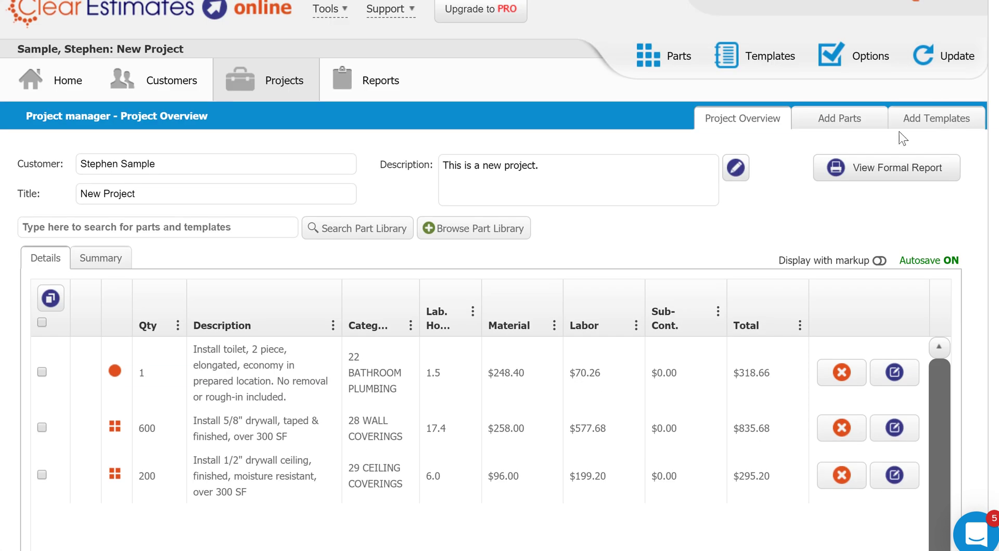
{"action": "left_click", "coordinate": [937, 124]}
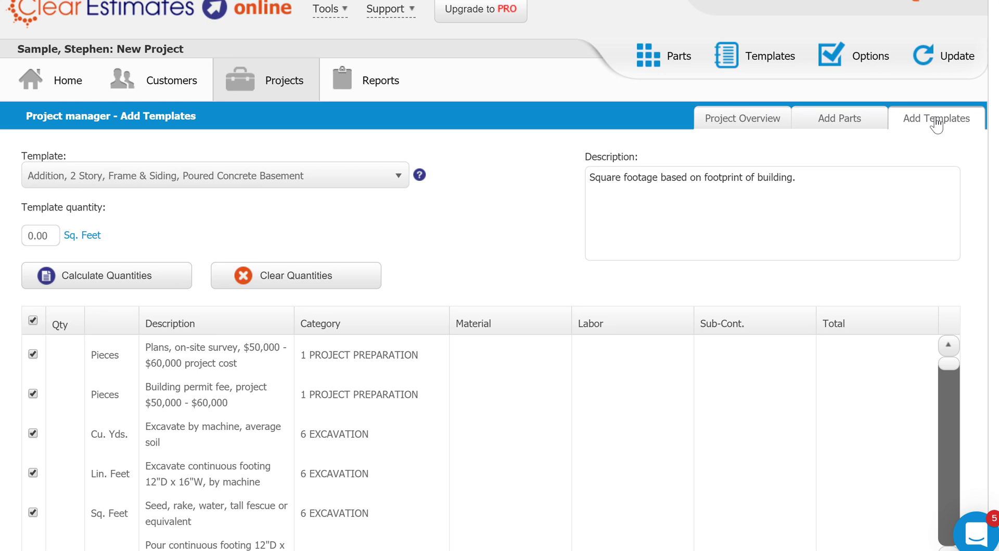
{"action": "left_click", "coordinate": [98, 180]}
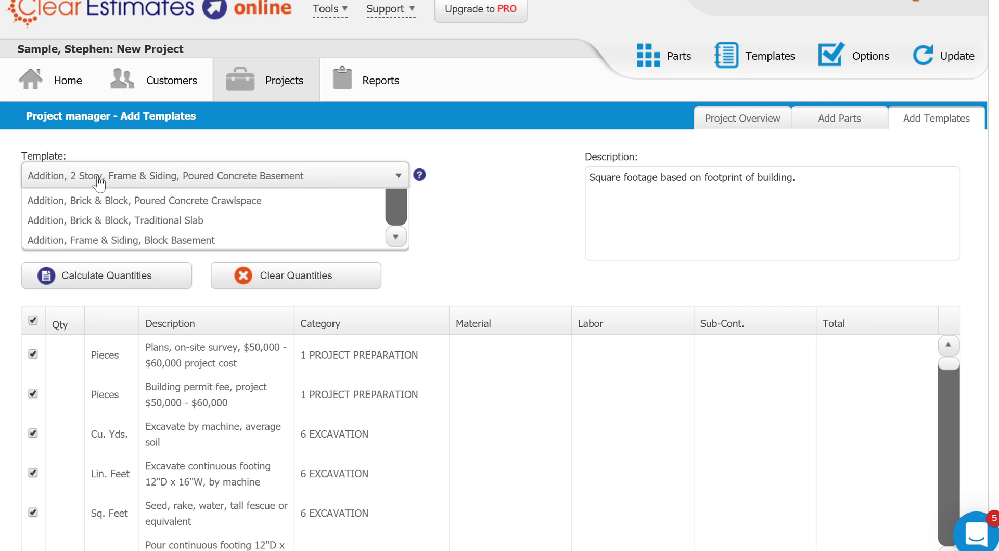
{"action": "scroll", "coordinate": [98, 230], "scroll_direction": "down", "scroll_amount": 5}
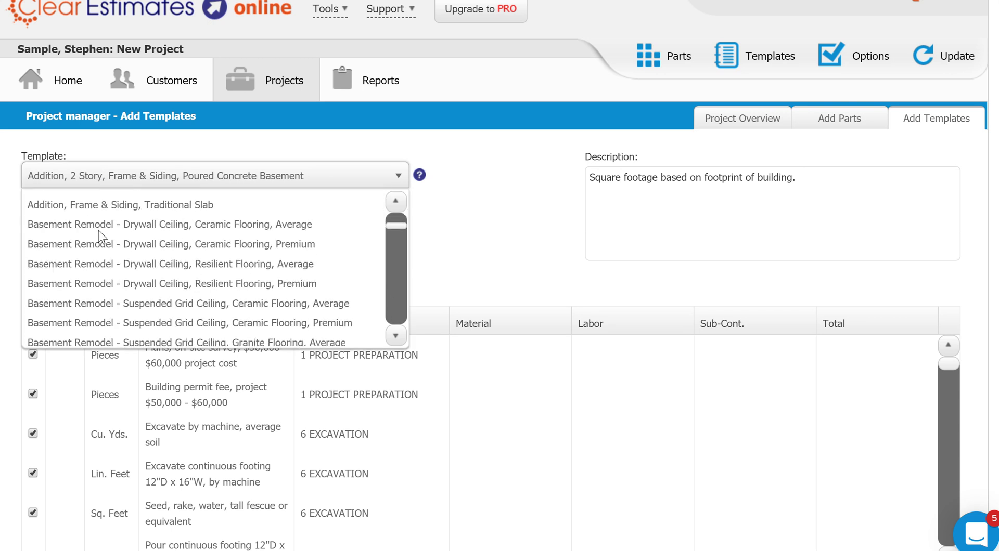
{"action": "scroll", "coordinate": [98, 229], "scroll_direction": "down", "scroll_amount": 8}
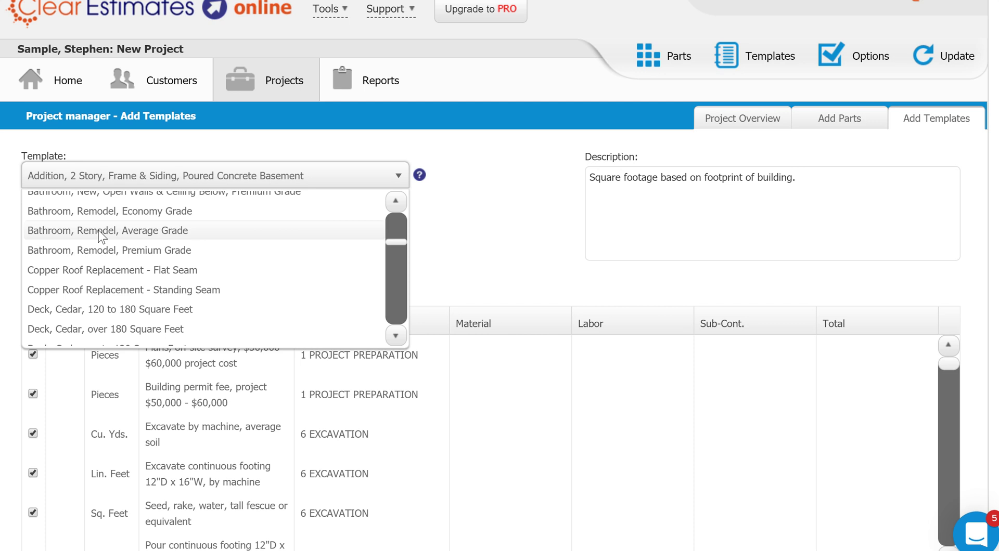
Choose Bathroom, Remodel, Average Grade and calculate its quantities for 60 square feet.
{"action": "left_click", "coordinate": [100, 231]}
{"action": "left_click", "coordinate": [50, 237]}
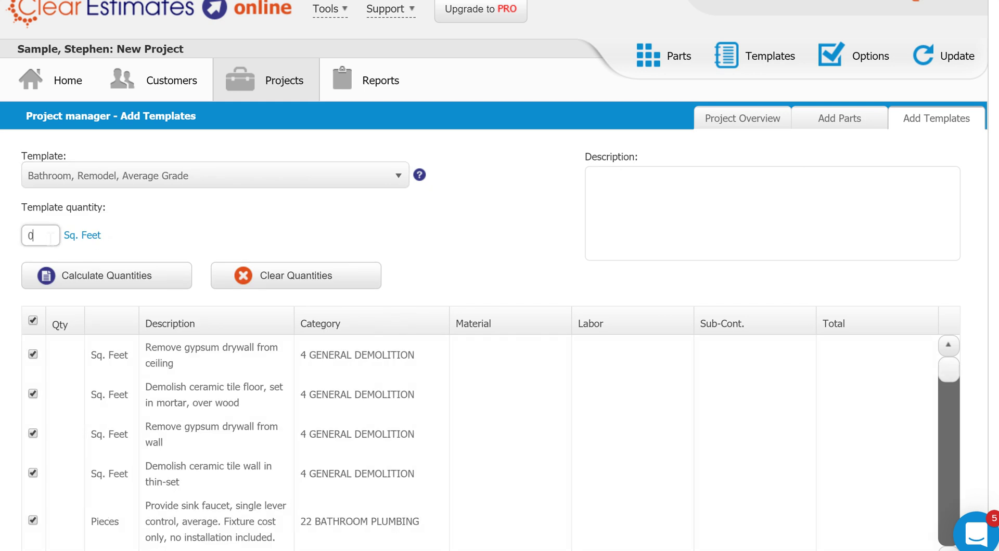
{"action": "key", "text": "BackSpace"}
{"action": "type", "text": "60"}
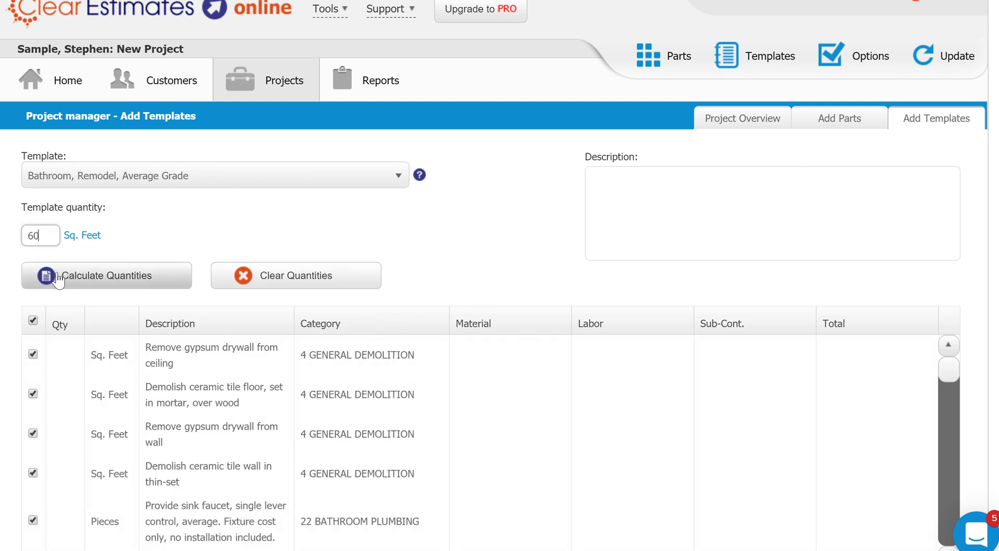
{"action": "left_click", "coordinate": [41, 276]}
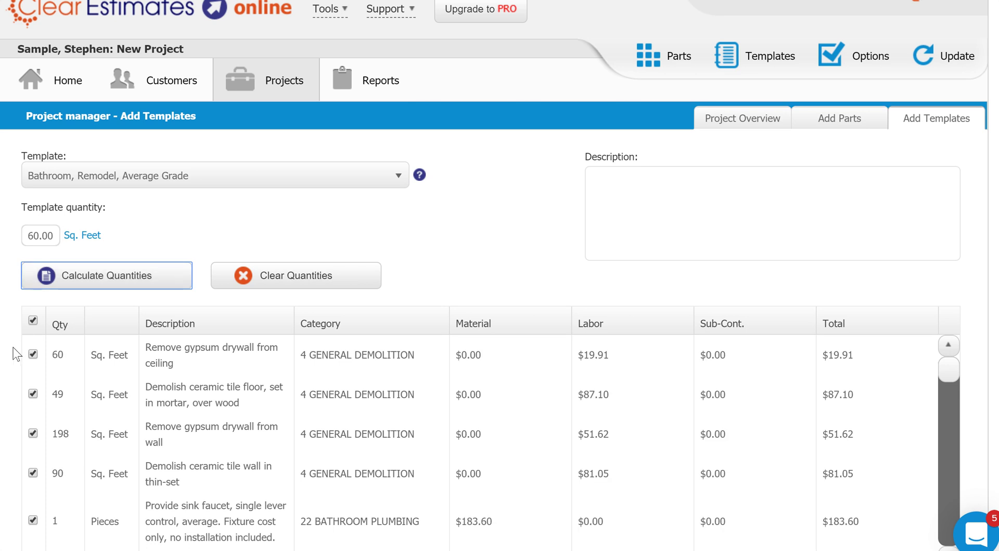
Exclude the GFIC outlet, bathroom light/fan and 144 sq ft drywall items, then add the template.
{"action": "scroll", "coordinate": [20, 349], "scroll_direction": "down", "scroll_amount": 2}
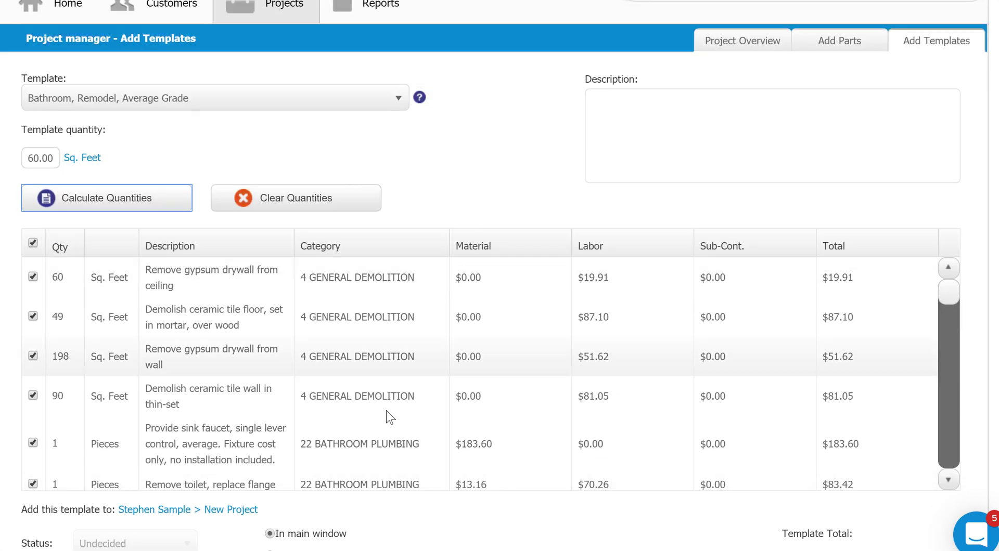
{"action": "scroll", "coordinate": [515, 367], "scroll_direction": "down", "scroll_amount": 6}
{"action": "scroll", "coordinate": [511, 361], "scroll_direction": "down", "scroll_amount": 4}
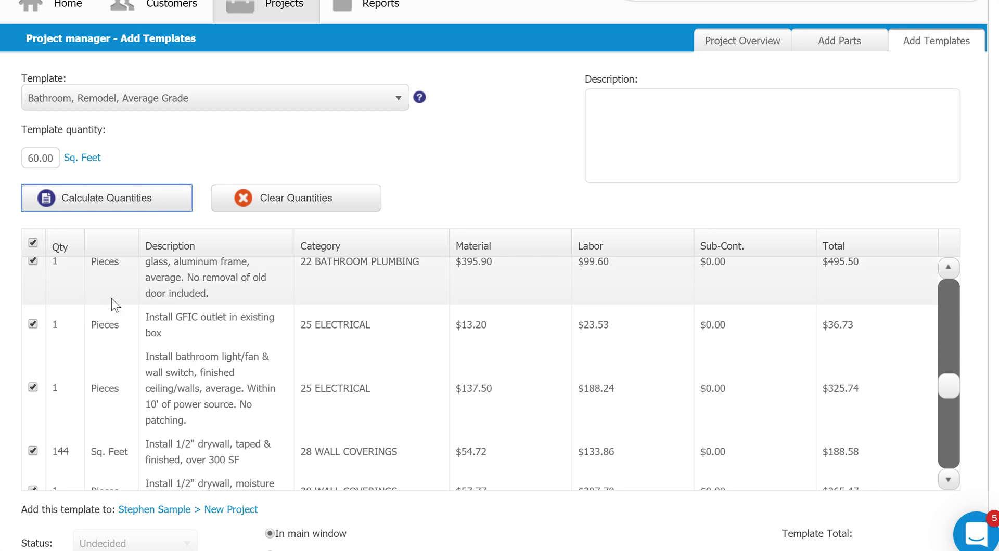
{"action": "left_click", "coordinate": [33, 324]}
{"action": "left_click", "coordinate": [33, 388]}
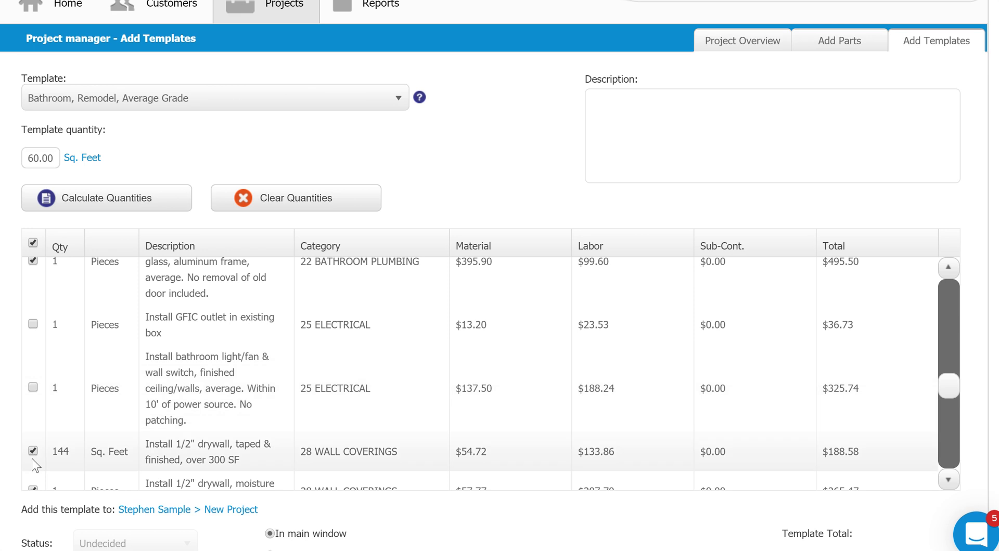
{"action": "left_click", "coordinate": [32, 451]}
{"action": "scroll", "coordinate": [9, 452], "scroll_direction": "down", "scroll_amount": 5}
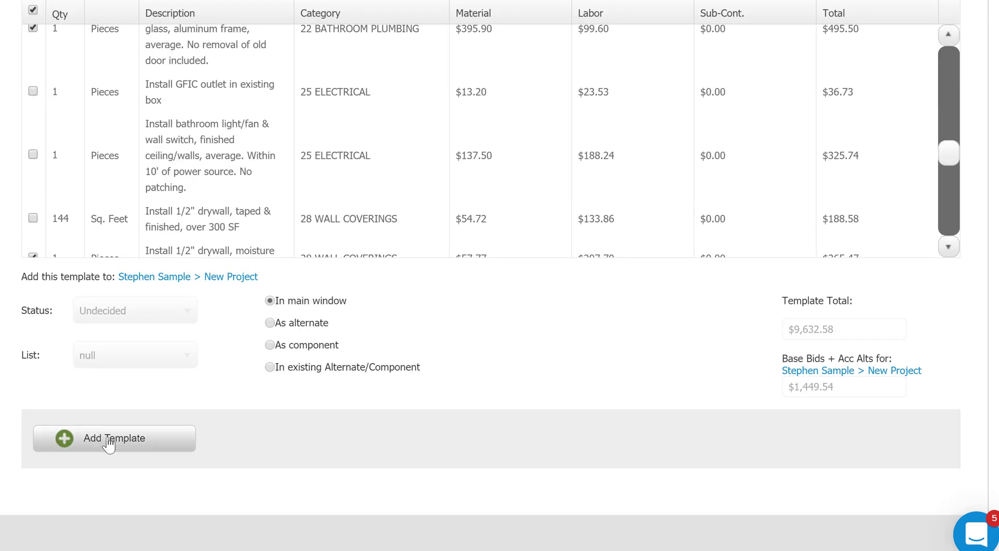
{"action": "left_click", "coordinate": [108, 445]}
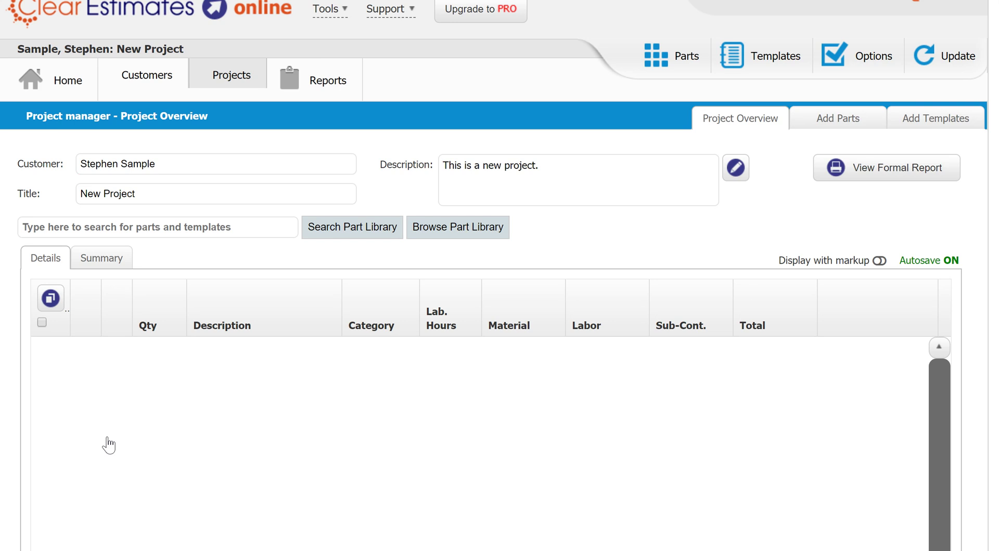
Delete the 90-unit 'Demolish ceramic tile wall in thin-set' line from the estimate.
{"action": "scroll", "coordinate": [11, 430], "scroll_direction": "down", "scroll_amount": 2}
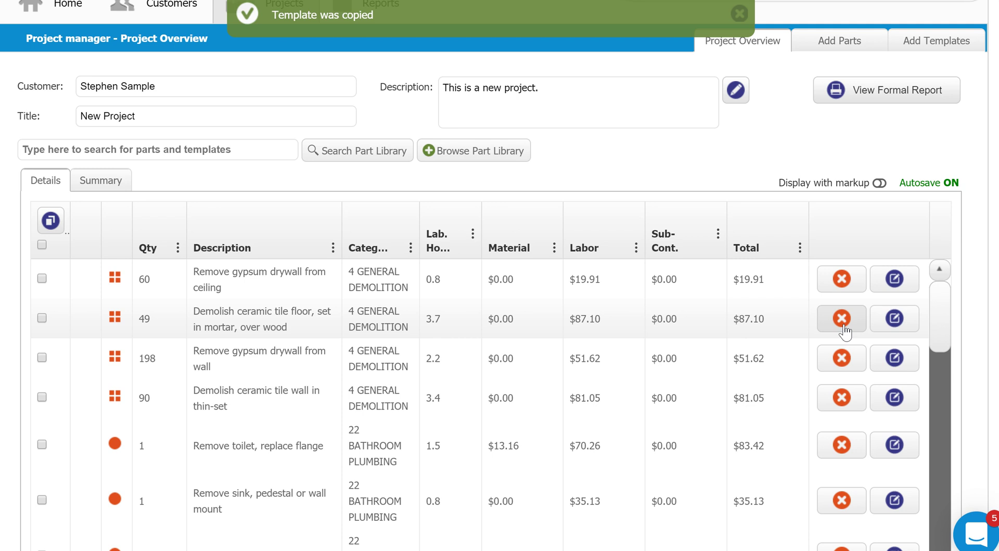
{"action": "left_click", "coordinate": [841, 399]}
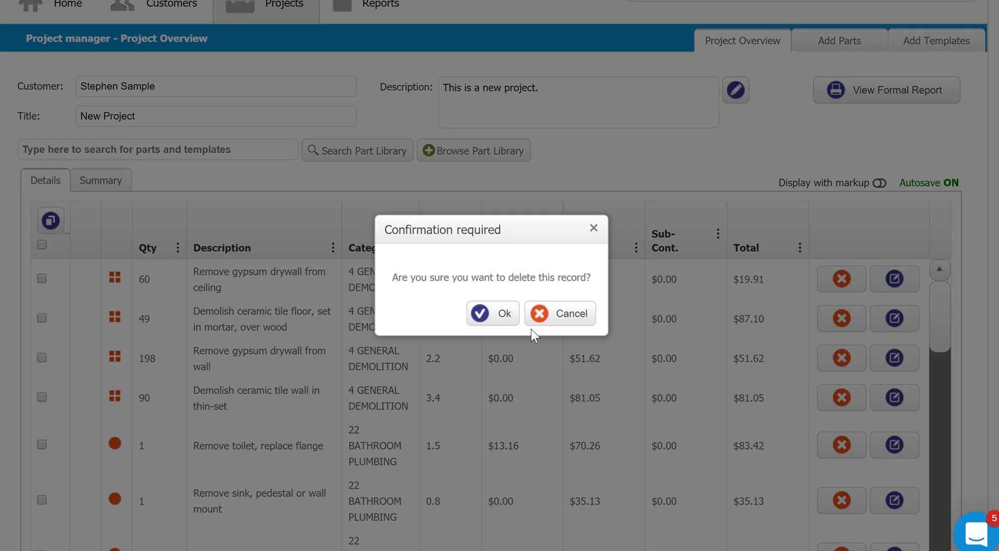
{"action": "left_click", "coordinate": [494, 314]}
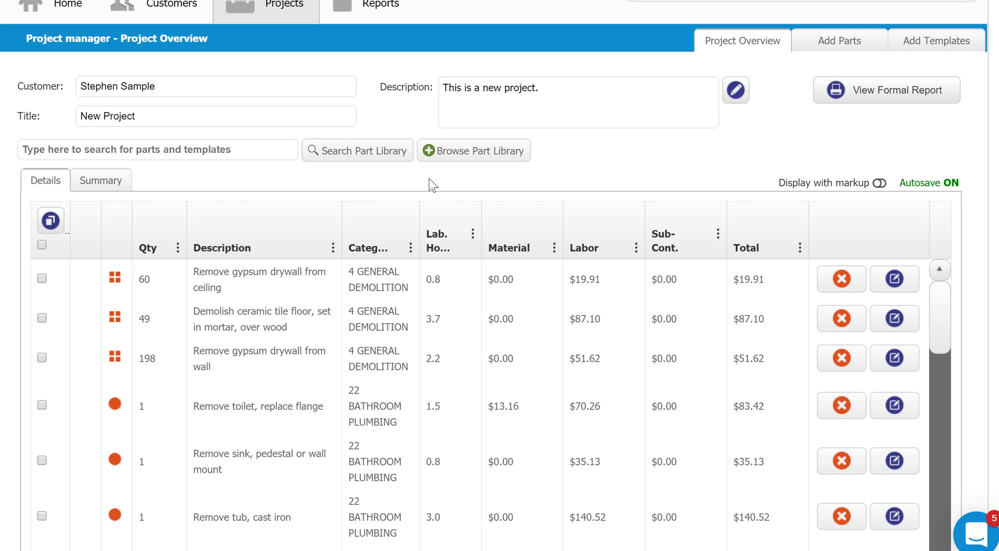
Start a custom part under 1 PROJECT PREPARATION with the description 'Permit'.
{"action": "mouse_move", "coordinate": [381, 158]}
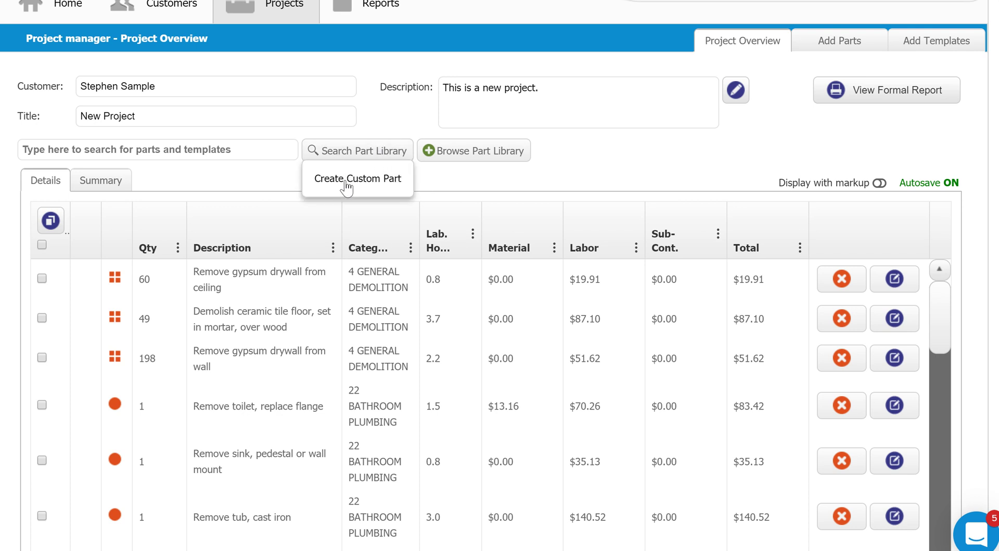
{"action": "left_click", "coordinate": [345, 179]}
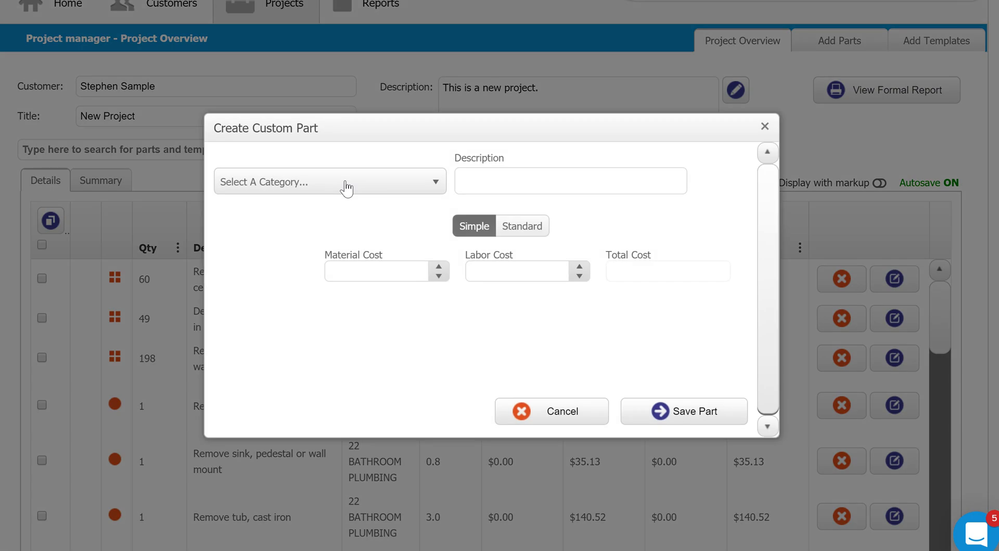
{"action": "left_click", "coordinate": [346, 187]}
{"action": "left_click", "coordinate": [311, 229]}
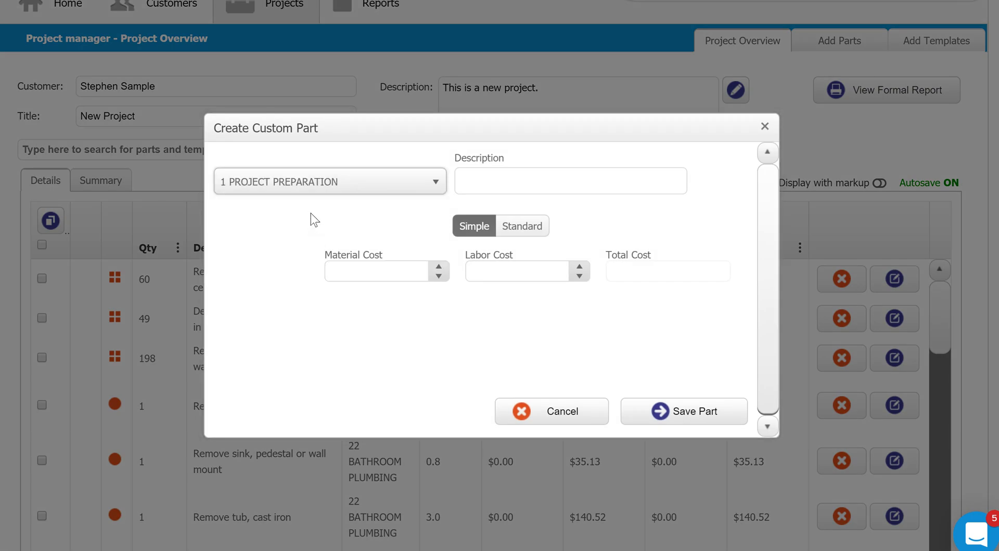
{"action": "left_click", "coordinate": [534, 182]}
{"action": "type", "text": "Permit"}
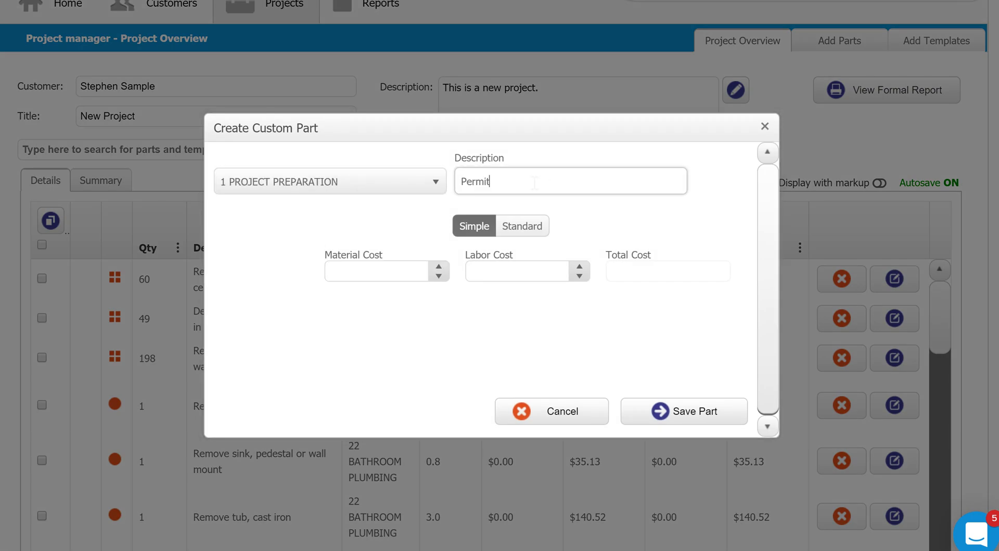
Give the Permit part $100 material and $100 labor, save it, and close the form.
{"action": "left_click", "coordinate": [385, 273]}
{"action": "type", "text": "100"}
{"action": "key", "text": "Tab"}
{"action": "type", "text": "100"}
{"action": "key", "text": "Tab"}
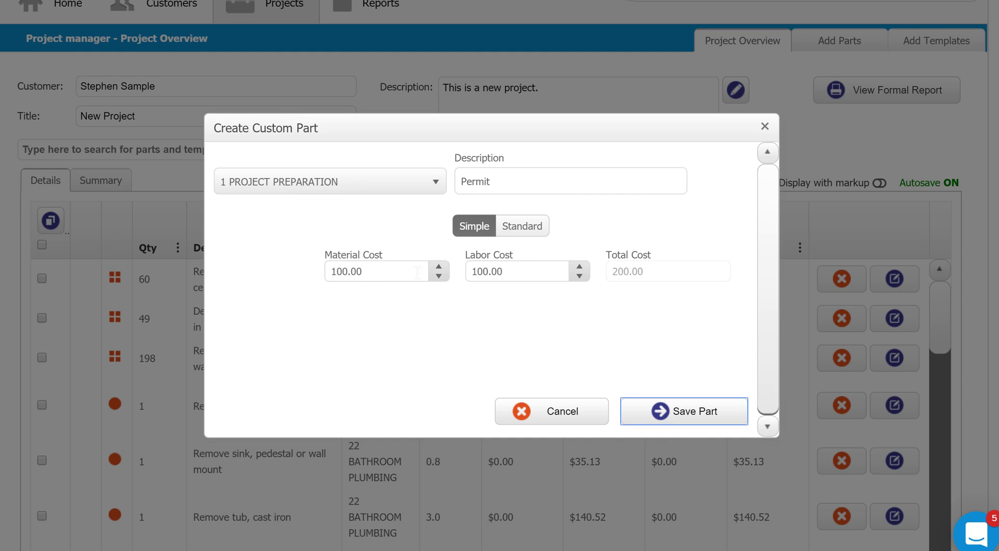
{"action": "left_click", "coordinate": [686, 411]}
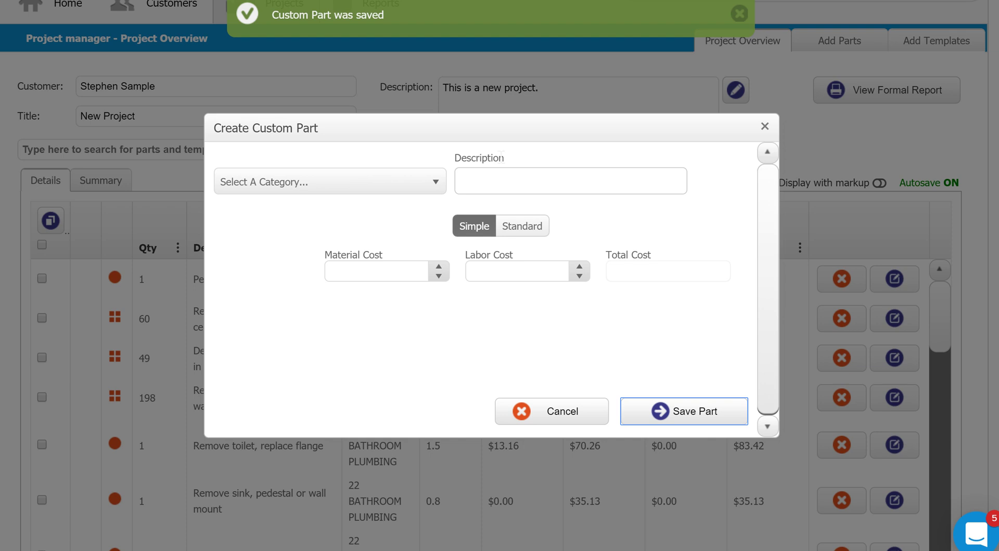
{"action": "left_click", "coordinate": [764, 127]}
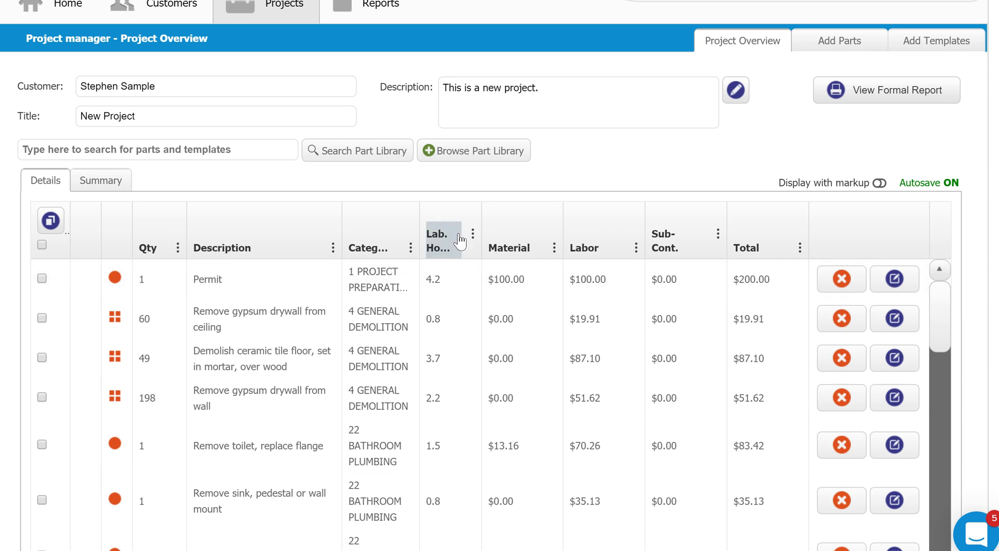
Scroll to the top of the estimate and open the Support menu in the header.
{"action": "scroll", "coordinate": [460, 241], "scroll_direction": "up", "scroll_amount": 2}
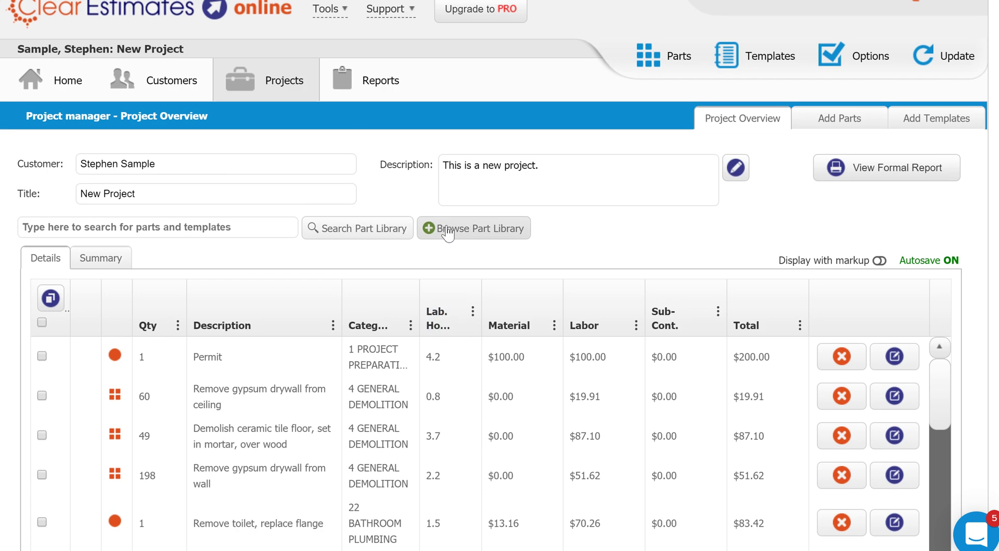
{"action": "left_click", "coordinate": [394, 9]}
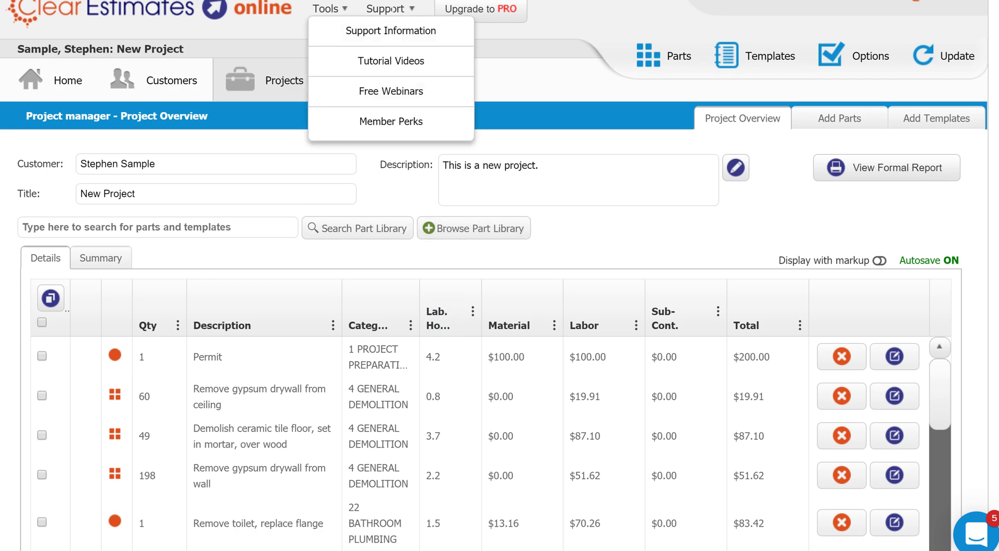